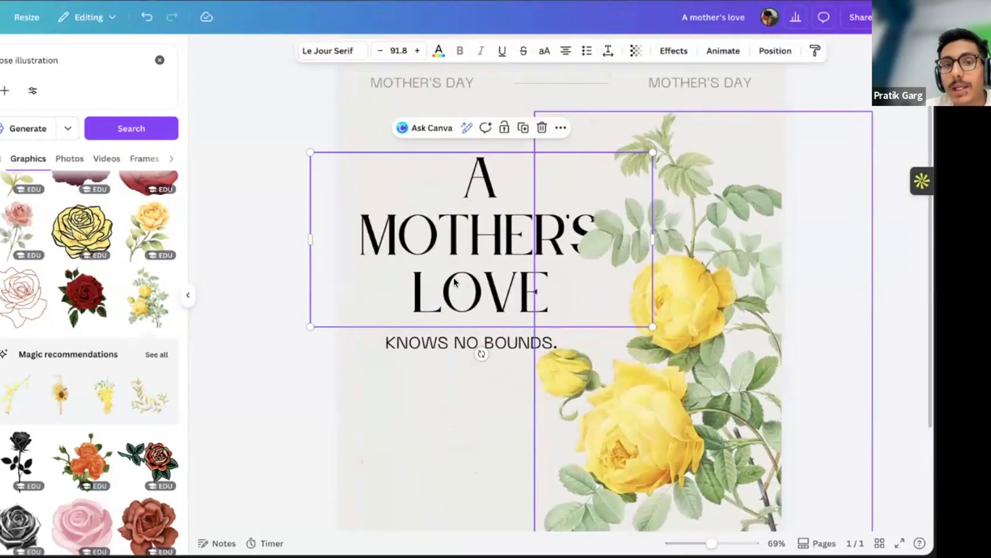
# - Set the alignment of the "A MOTHER'S LOVE" heading on the poster to left-aligned
pyautogui.click(259, 251)
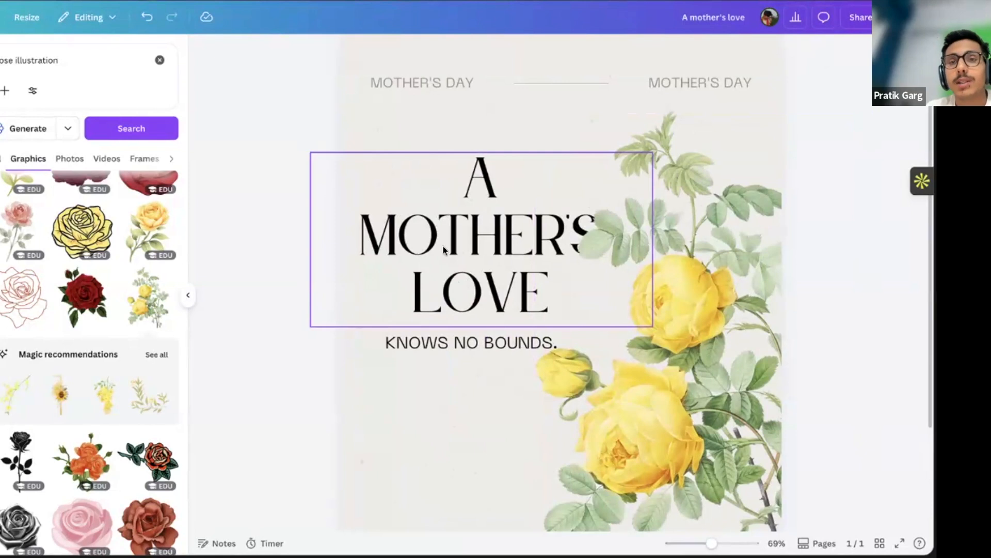
pyautogui.click(443, 246)
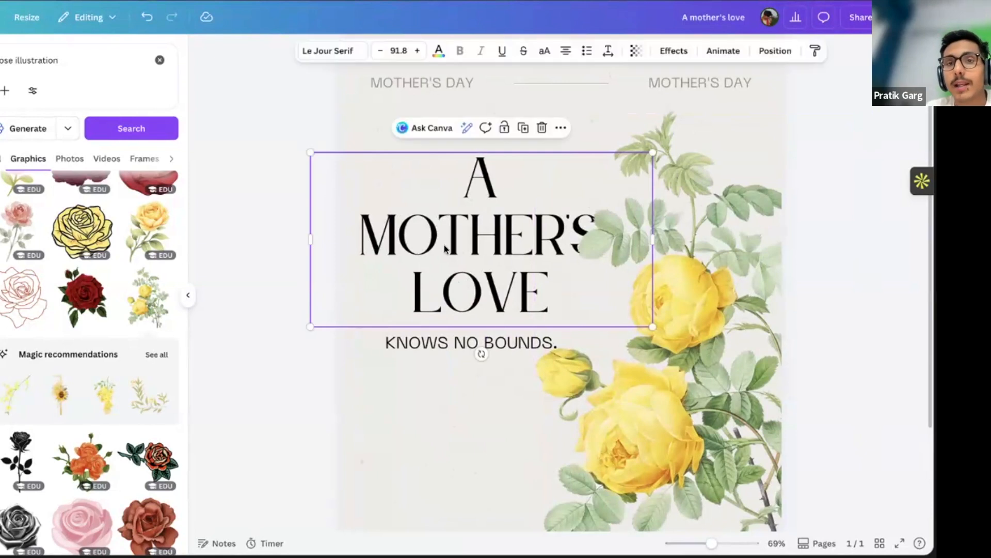
pyautogui.click(566, 53)
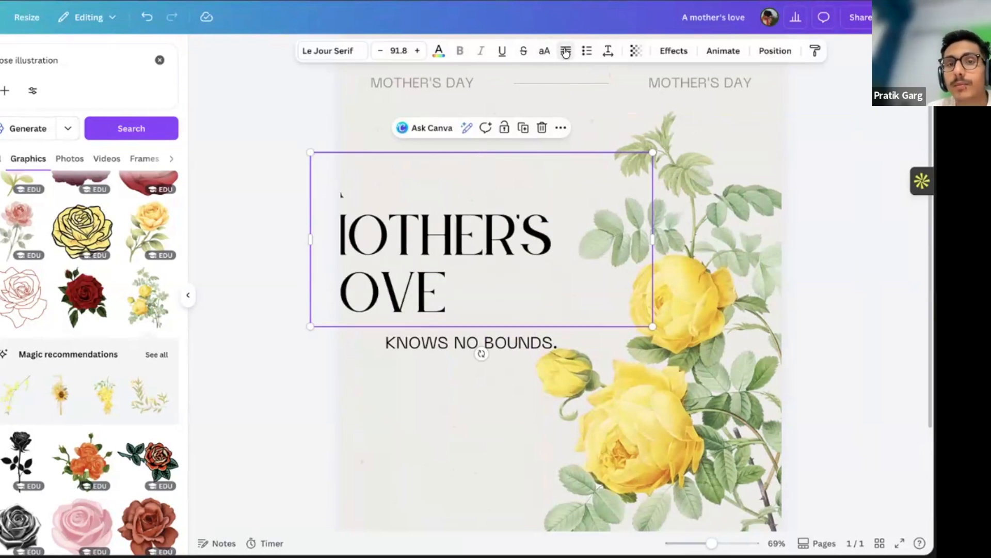
pyautogui.click(566, 52)
pyautogui.click(566, 53)
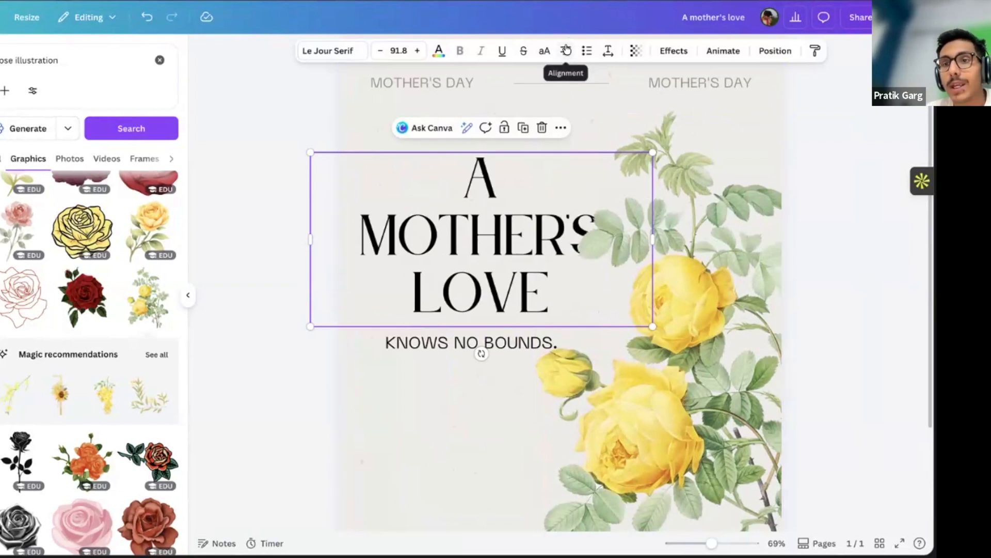
pyautogui.click(566, 51)
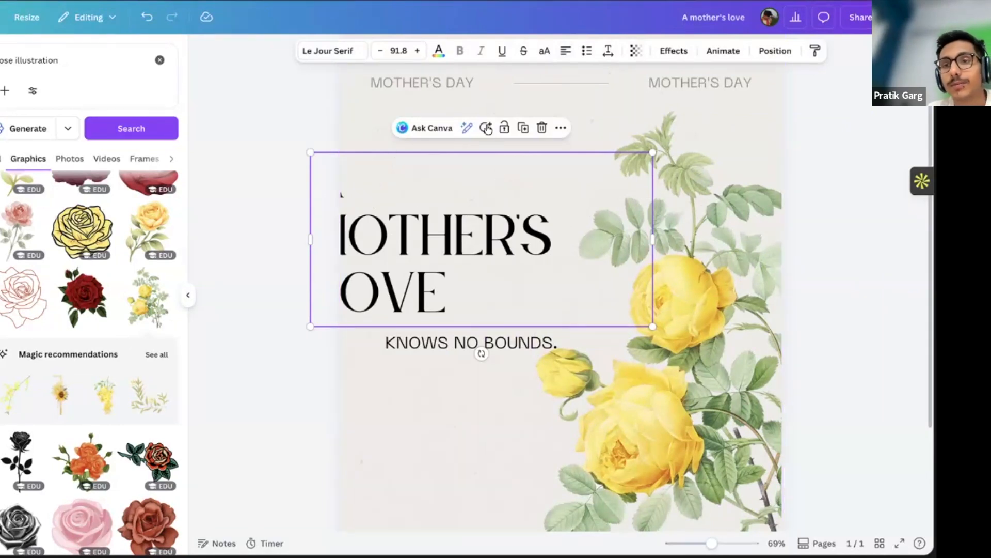
pyautogui.click(340, 360)
pyautogui.click(311, 359)
# - Narrow the "A MOTHER'S LOVE" text box and move it down and inward so all its text sits within the page
pyautogui.scroll(-3, 393, 310)
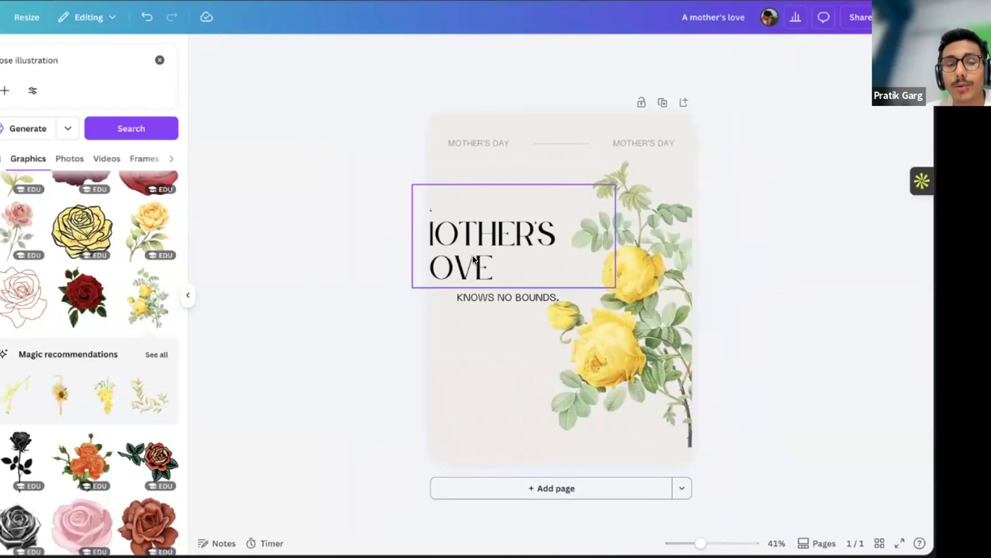
pyautogui.click(504, 251)
pyautogui.moveTo(503, 252); pyautogui.dragTo(535, 251)
pyautogui.moveTo(647, 236); pyautogui.dragTo(616, 279)
pyautogui.moveTo(559, 251); pyautogui.dragTo(551, 293)
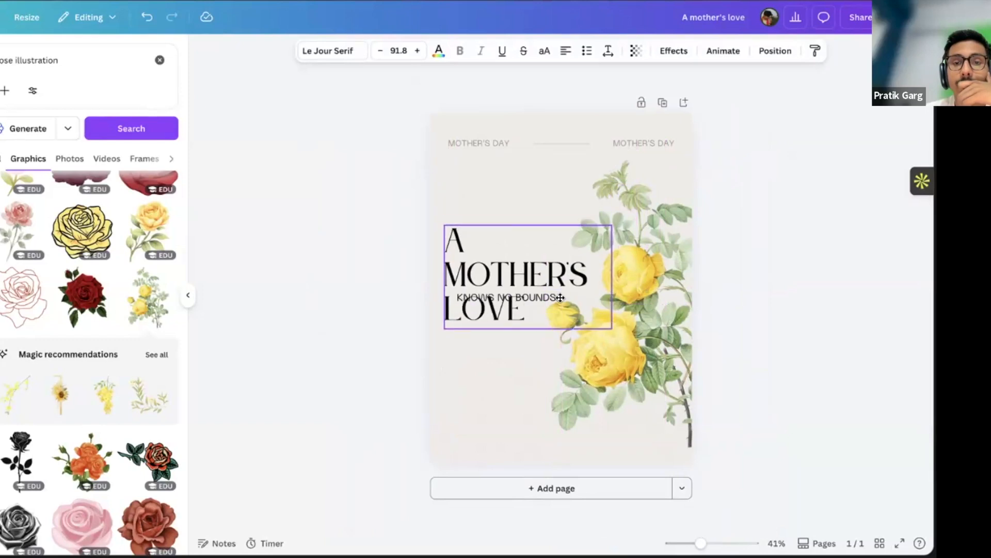
# - Move the "KNOWS NO BOUNDS." tagline well below the heading and nudge the heading slightly toward the page's left edge
pyautogui.moveTo(499, 333); pyautogui.dragTo(478, 387)
pyautogui.click(490, 296)
pyautogui.moveTo(506, 228); pyautogui.dragTo(505, 284)
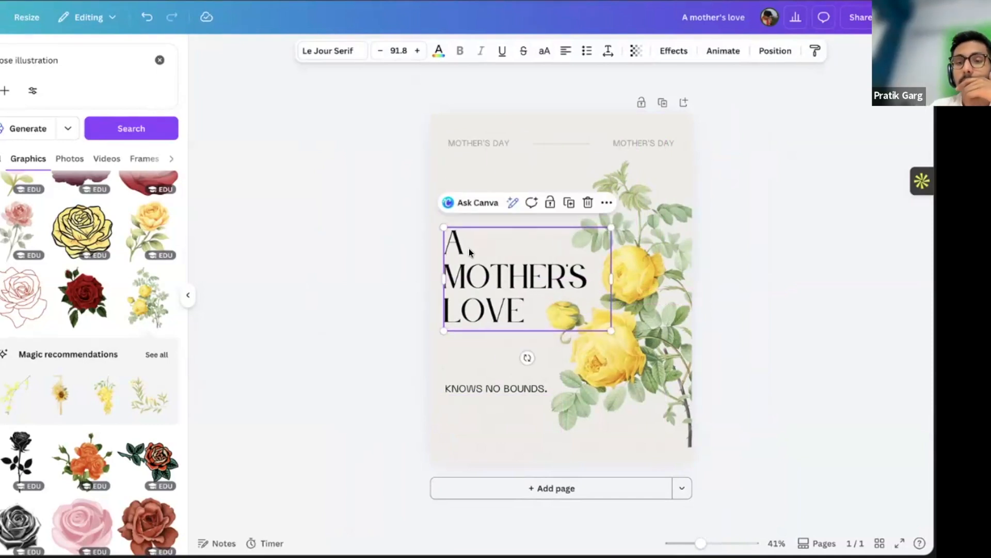
pyautogui.click(503, 291)
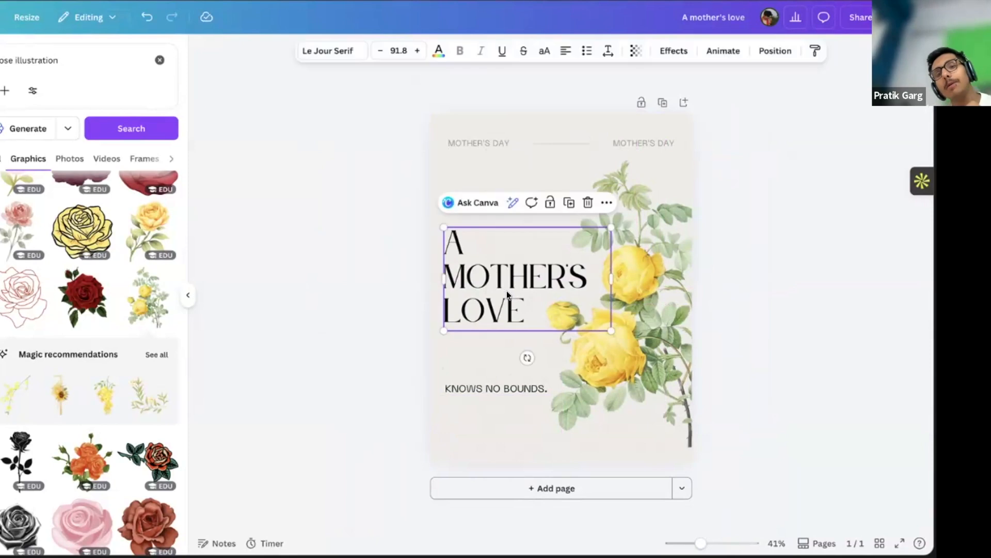
pyautogui.moveTo(503, 292); pyautogui.dragTo(503, 291)
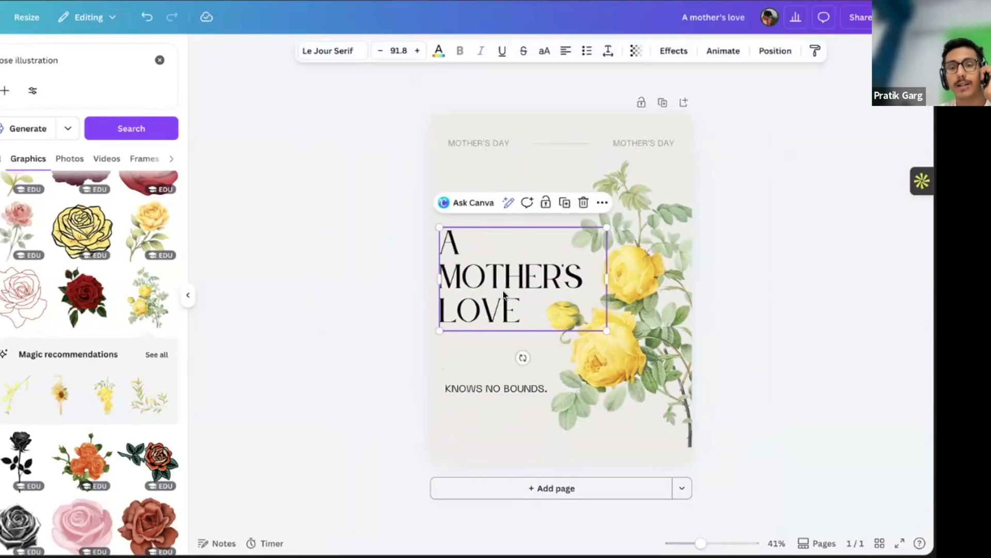
# - Try the centred, right-aligned and justified alignments on the heading, then return it to left-aligned
pyautogui.click(566, 60)
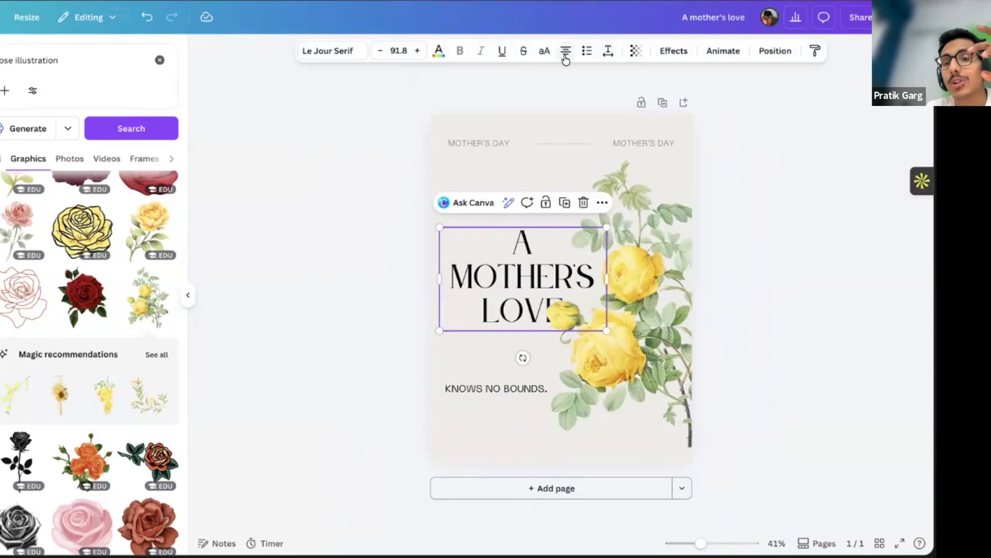
pyautogui.click(566, 60)
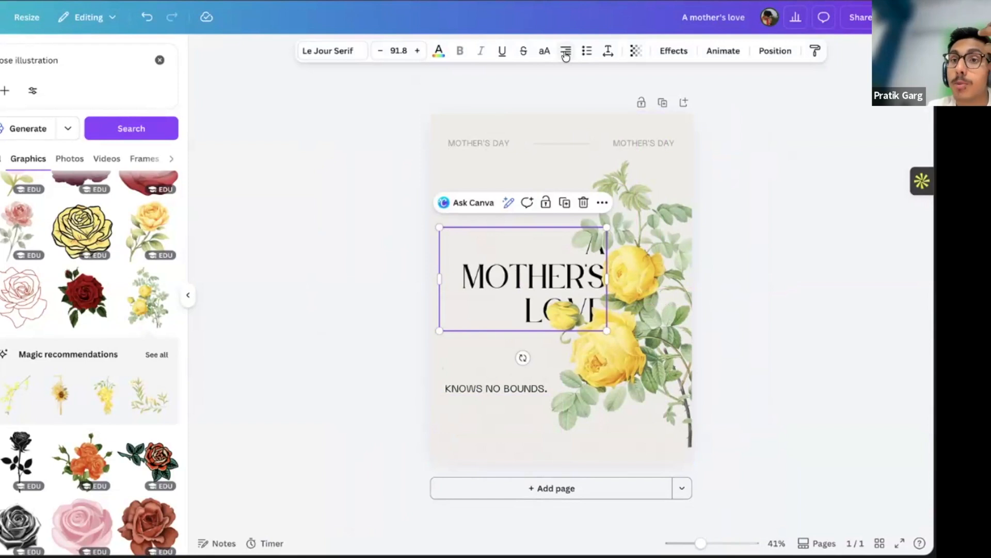
pyautogui.click(566, 57)
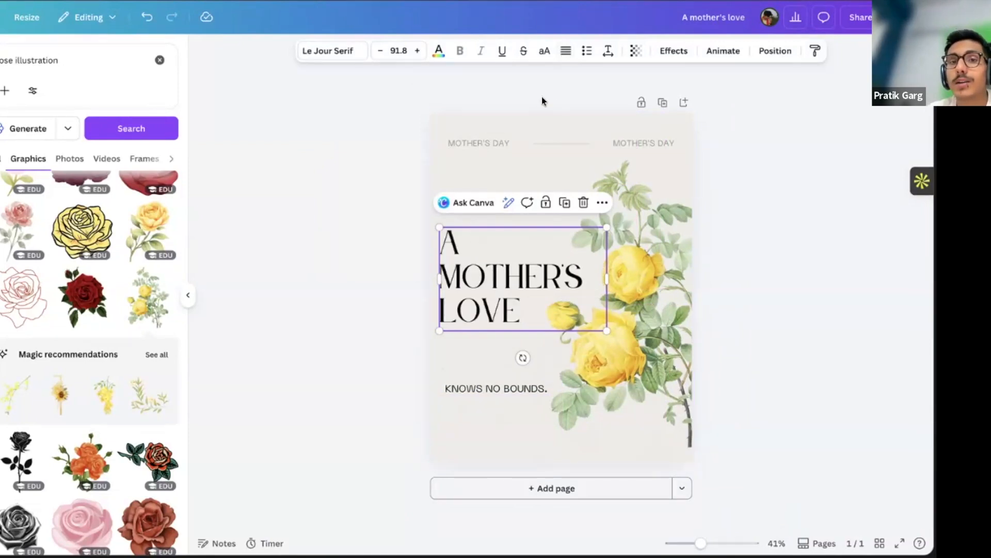
pyautogui.click(566, 53)
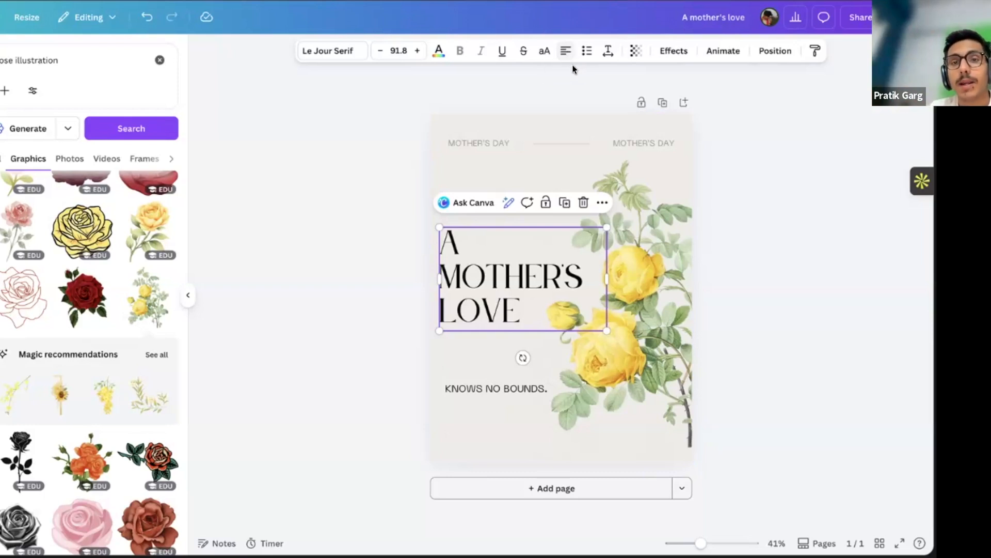
pyautogui.click(565, 51)
pyautogui.click(565, 51)
pyautogui.click(565, 51)
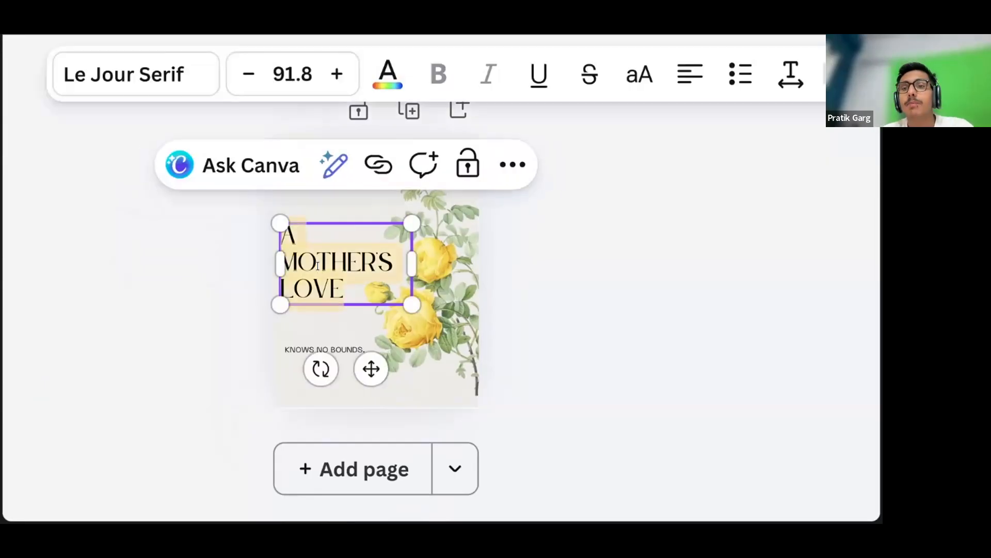
# - Replace the heading text with "HAPPY MOTHER'S DAY" and finish editing it
pyautogui.write('HAPP')
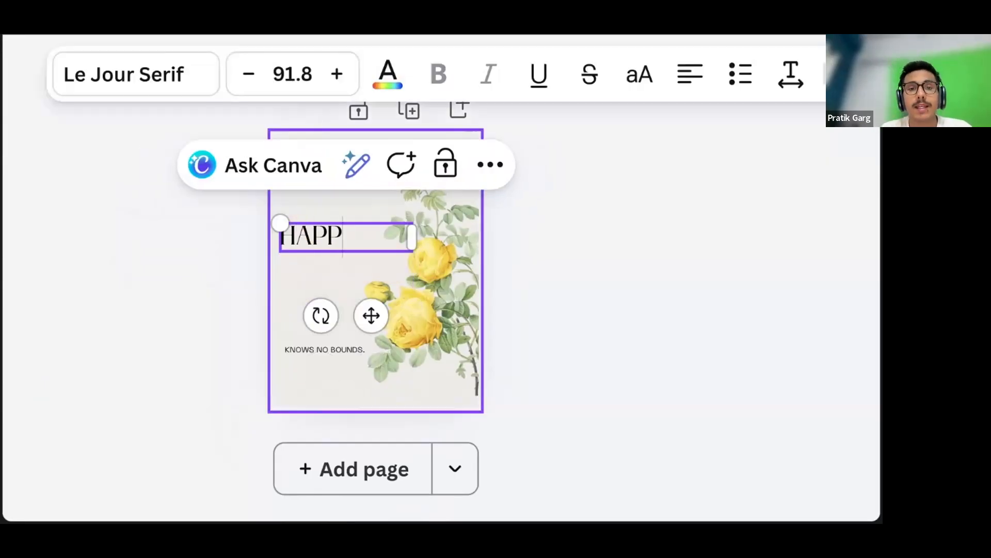
pyautogui.write('Y MOTHER')
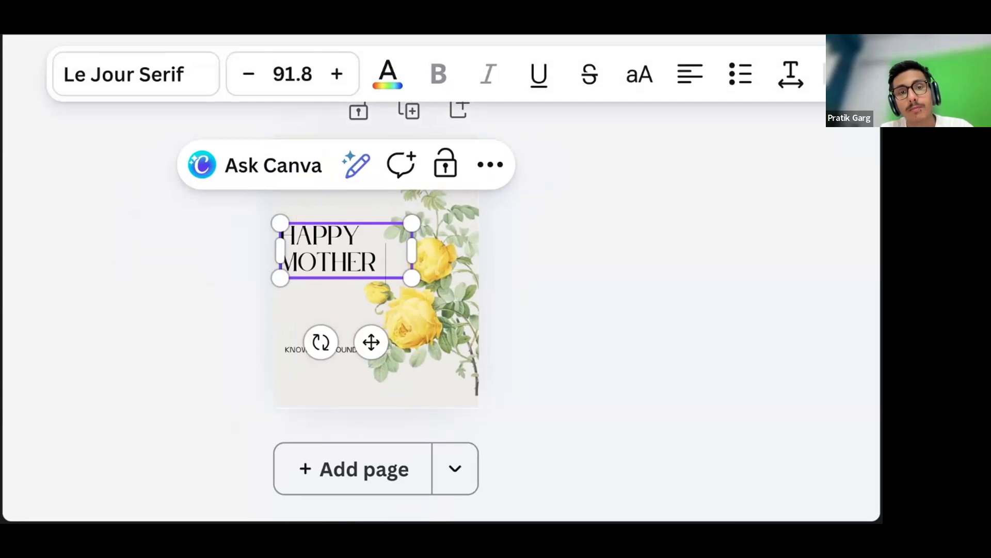
pyautogui.press('BackSpace')
pyautogui.write("'S DAY")
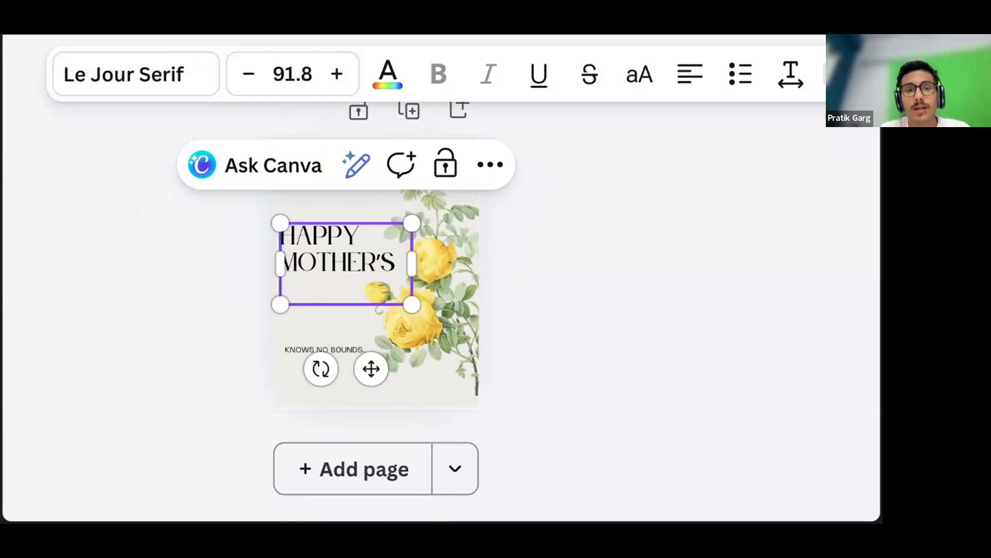
pyautogui.click(511, 303)
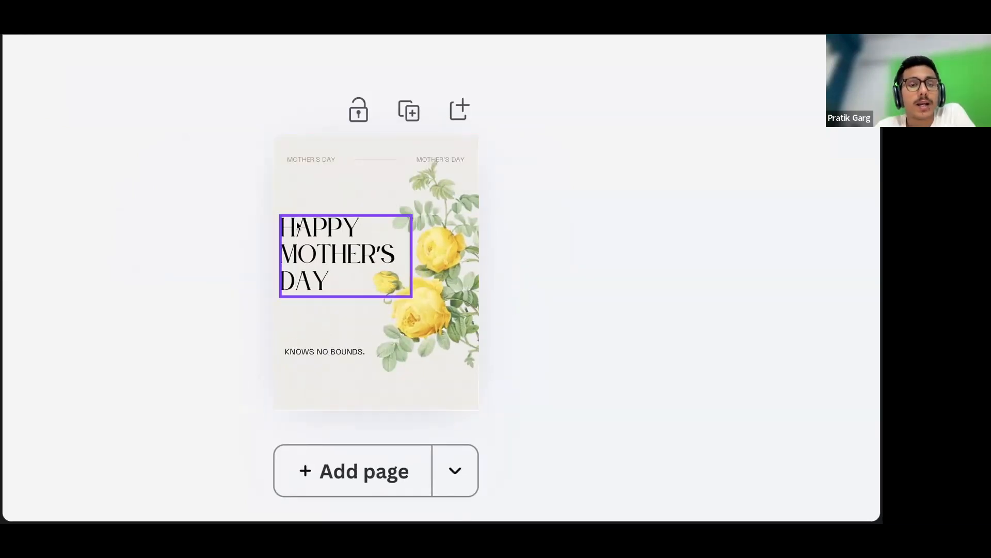
pyautogui.click(340, 255)
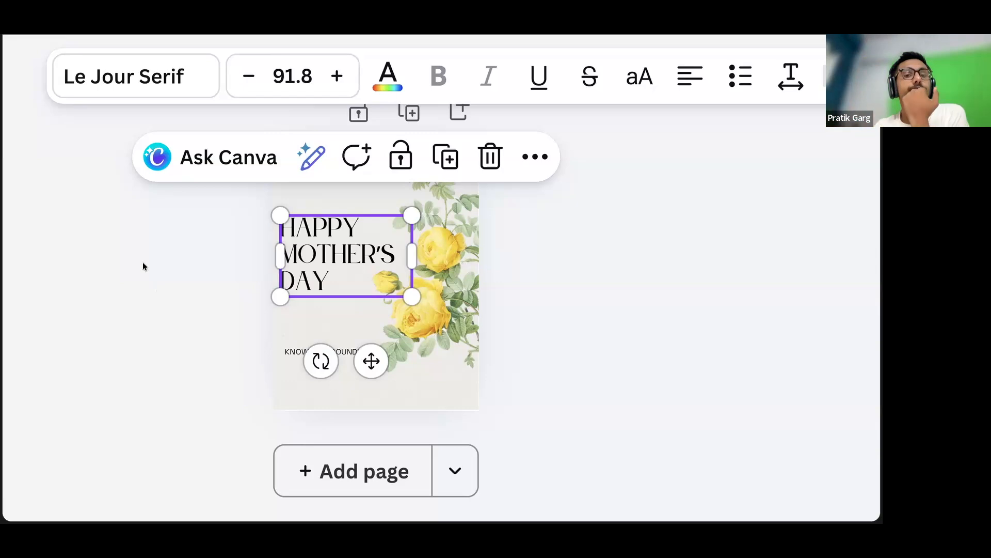
pyautogui.click(217, 327)
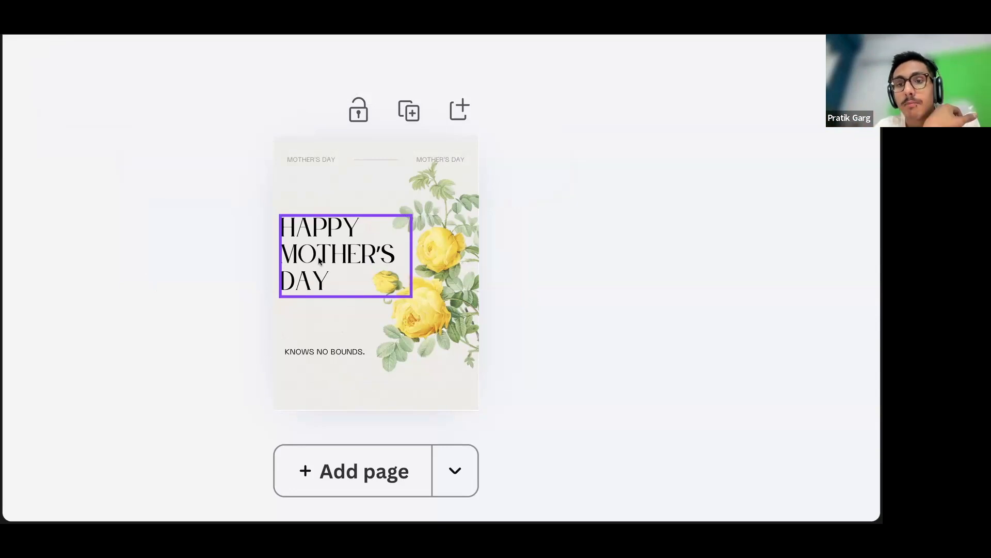
# - Examine the fonts available for the selected heading, including the style categories and the full font list
pyautogui.click(319, 259)
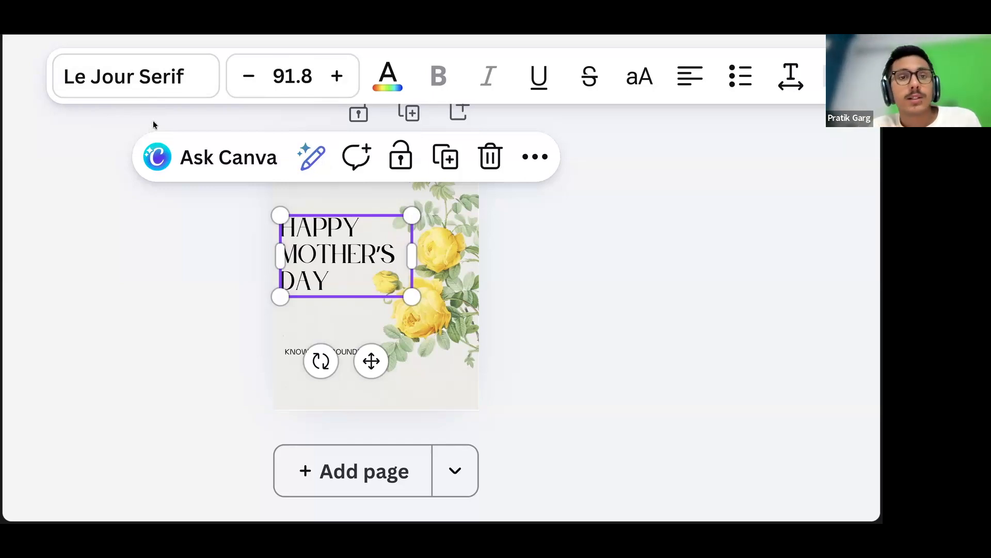
pyautogui.click(169, 58)
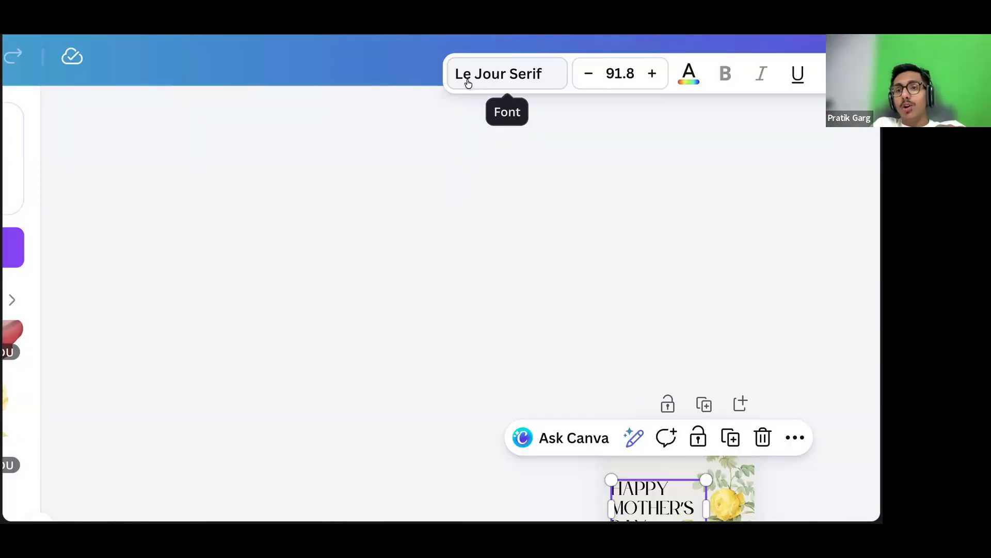
pyautogui.click(468, 83)
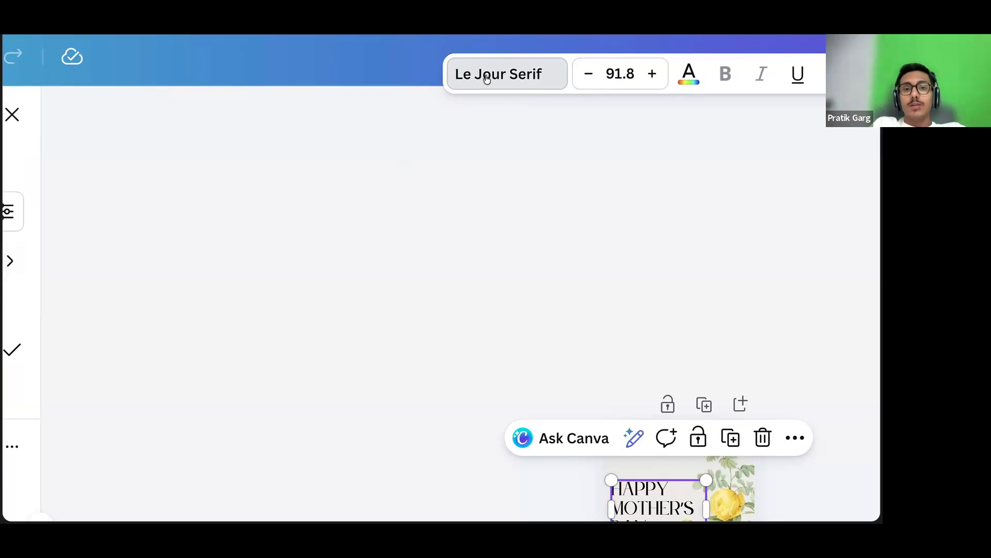
pyautogui.click(486, 75)
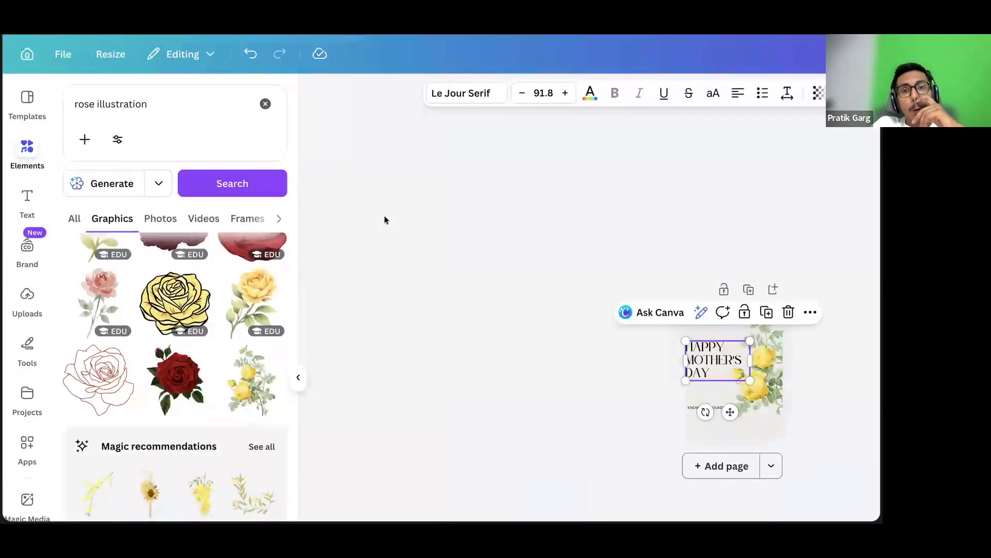
pyautogui.click(475, 95)
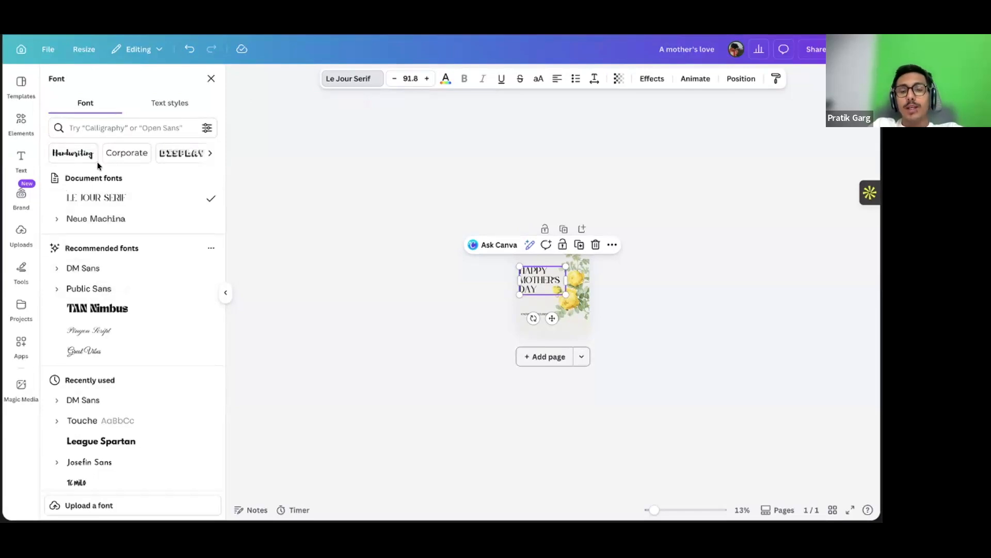
pyautogui.click(143, 132)
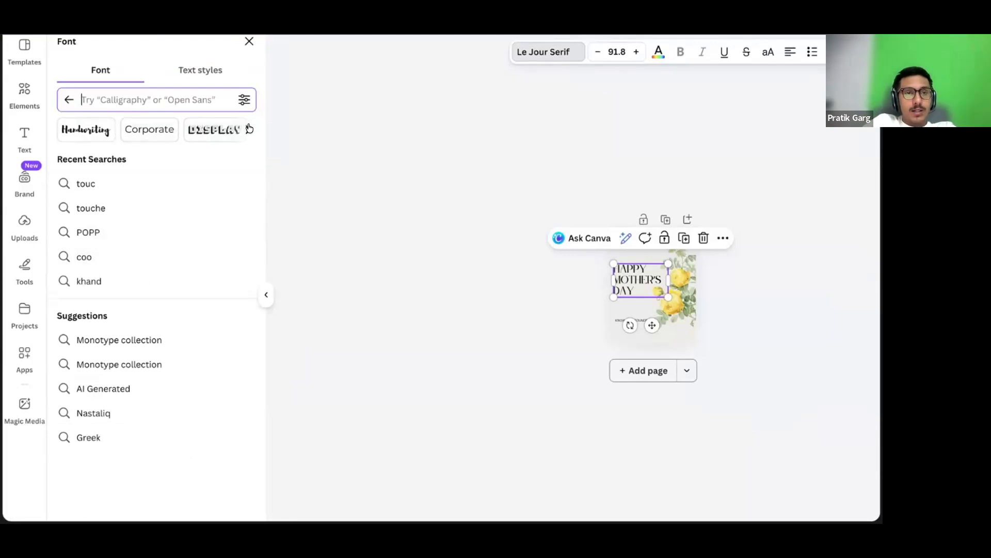
pyautogui.click(248, 174)
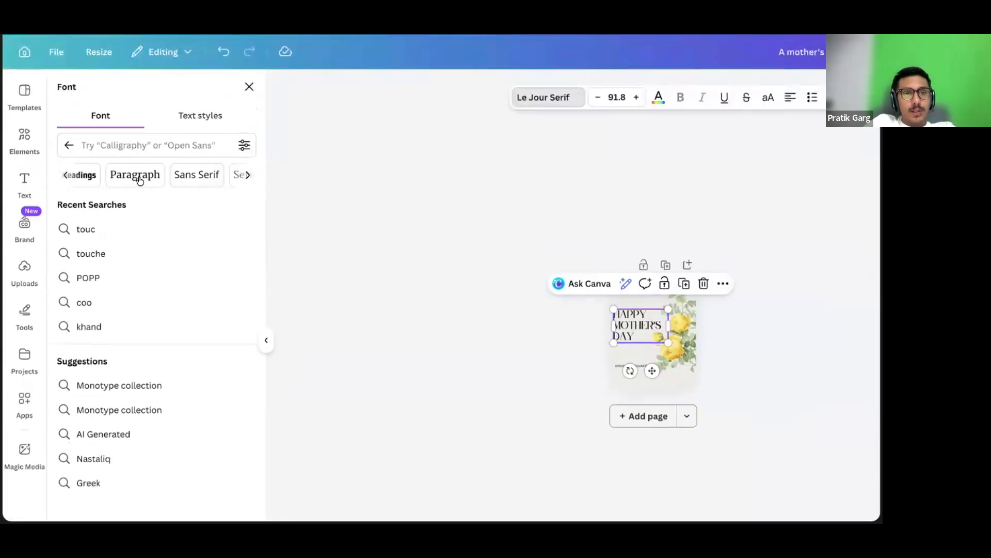
pyautogui.click(70, 148)
pyautogui.scroll(-2, 141, 313)
pyautogui.scroll(-10, 144, 315)
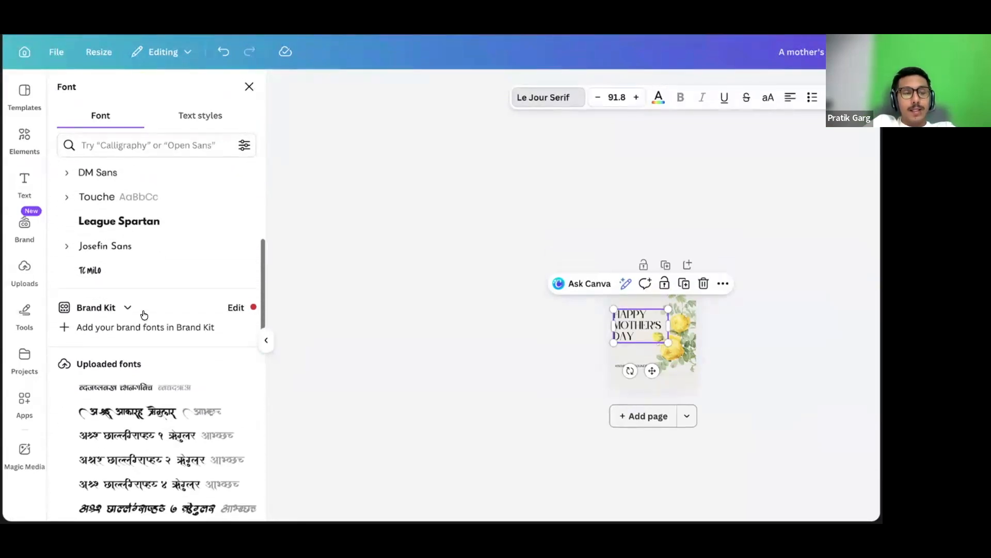
pyautogui.scroll(-5, 144, 315)
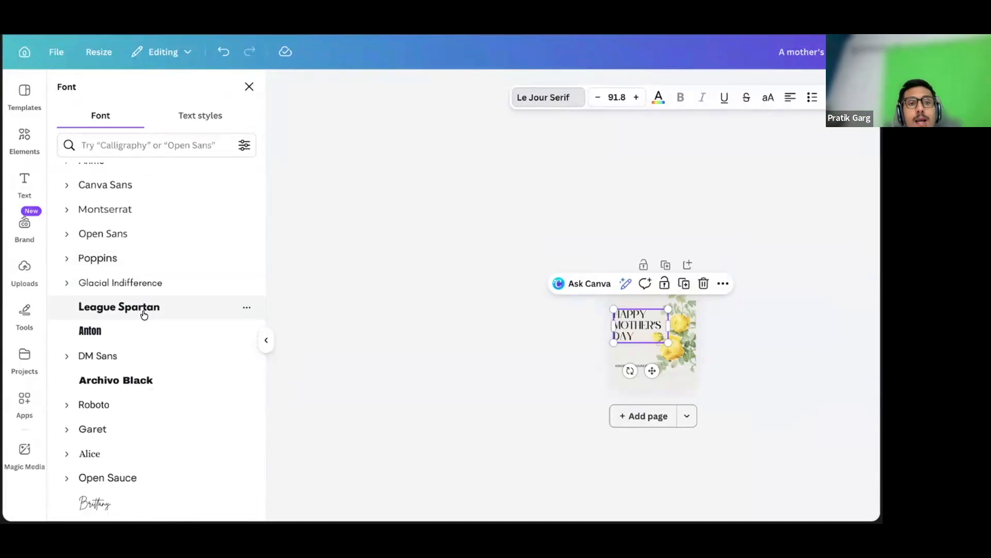
# - Search the fonts for "anton" and apply the Anton font to the "HAPPY MOTHER'S DAY" heading
pyautogui.click(149, 143)
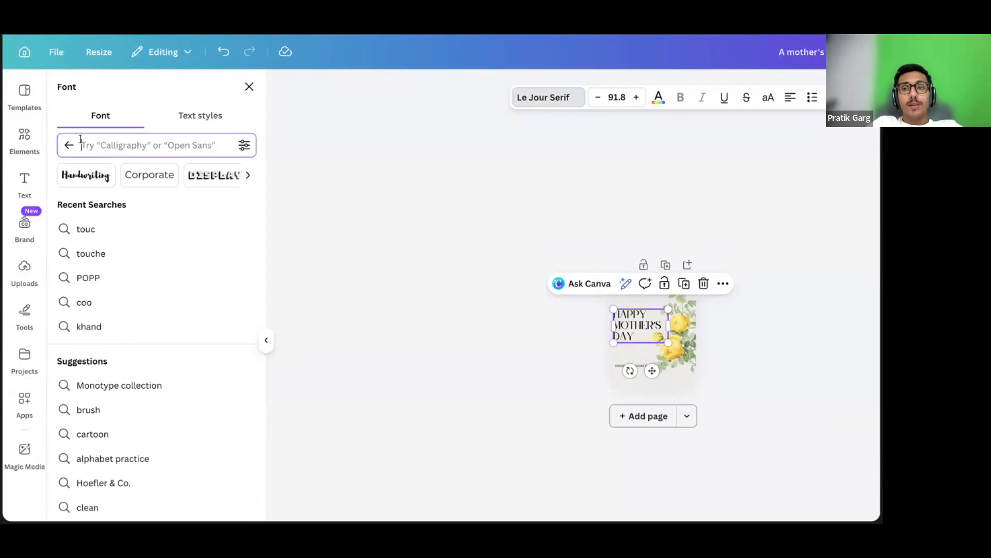
pyautogui.write('ant')
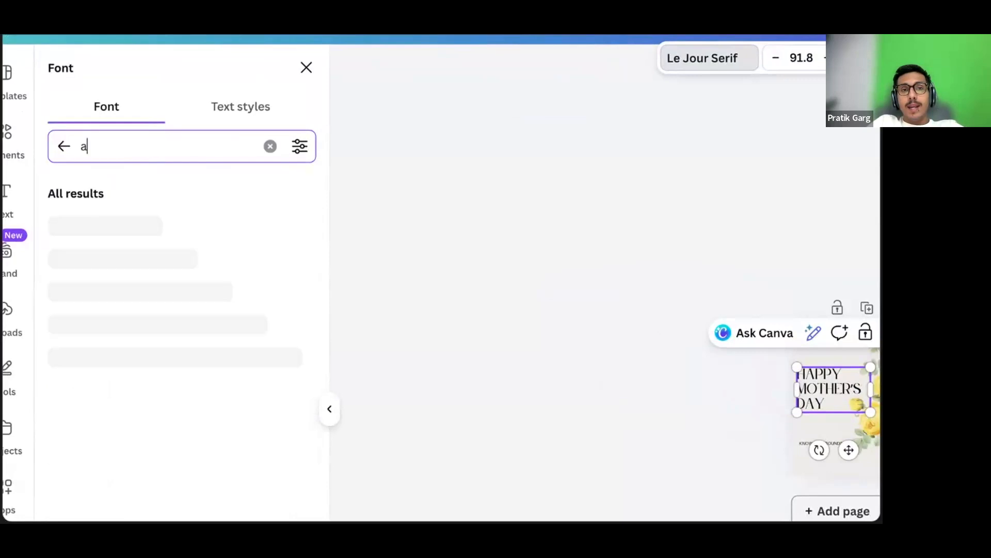
pyautogui.write('on')
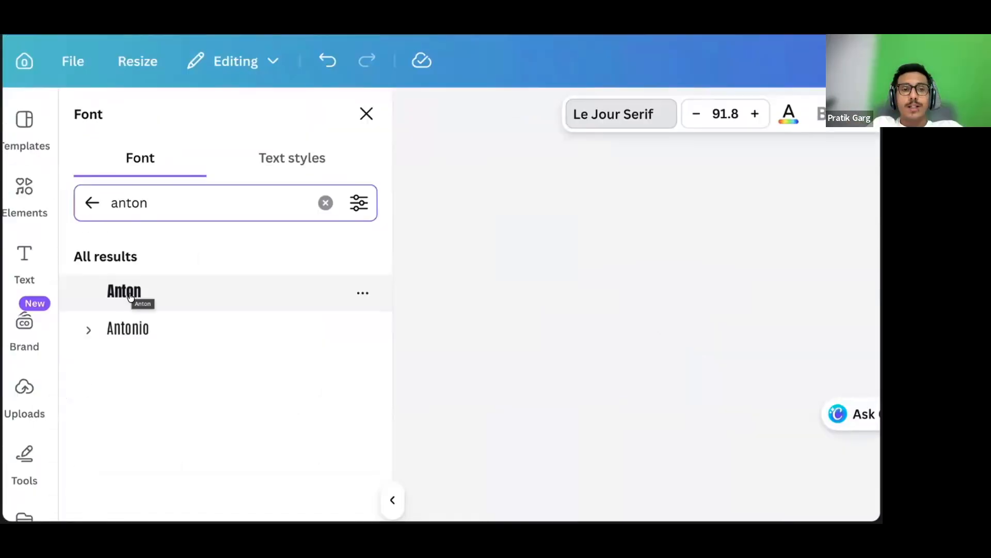
pyautogui.click(130, 293)
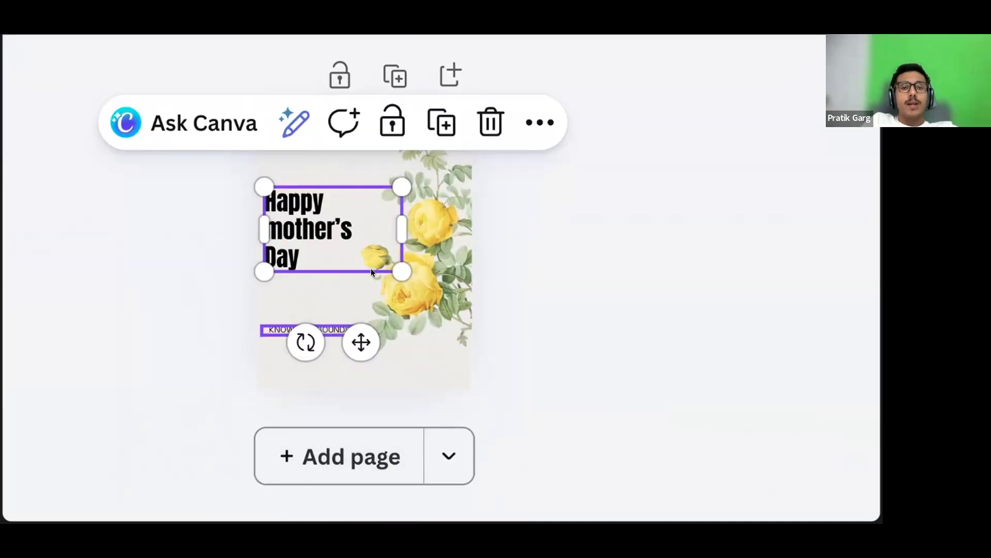
# - Select all of the "Happy Mother's Day" heading text and convert it to uppercase
pyautogui.doubleClick(312, 223)
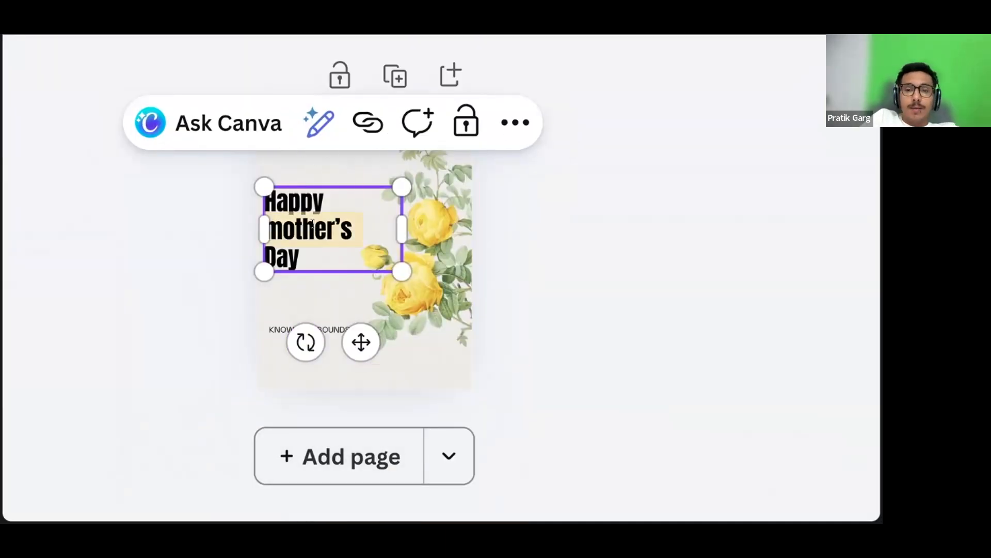
pyautogui.hotkey('ctrl', 'a')
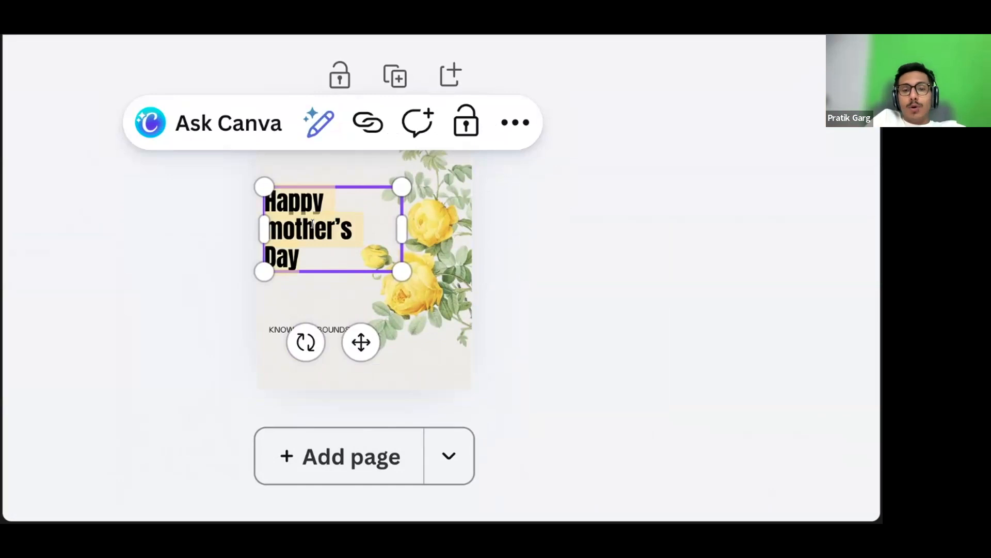
pyautogui.click(311, 224)
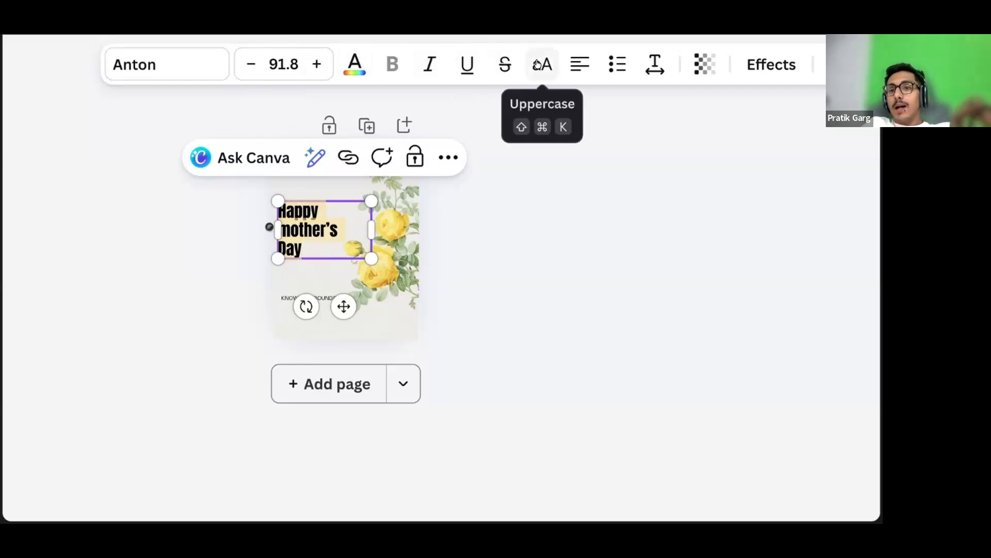
pyautogui.click(537, 64)
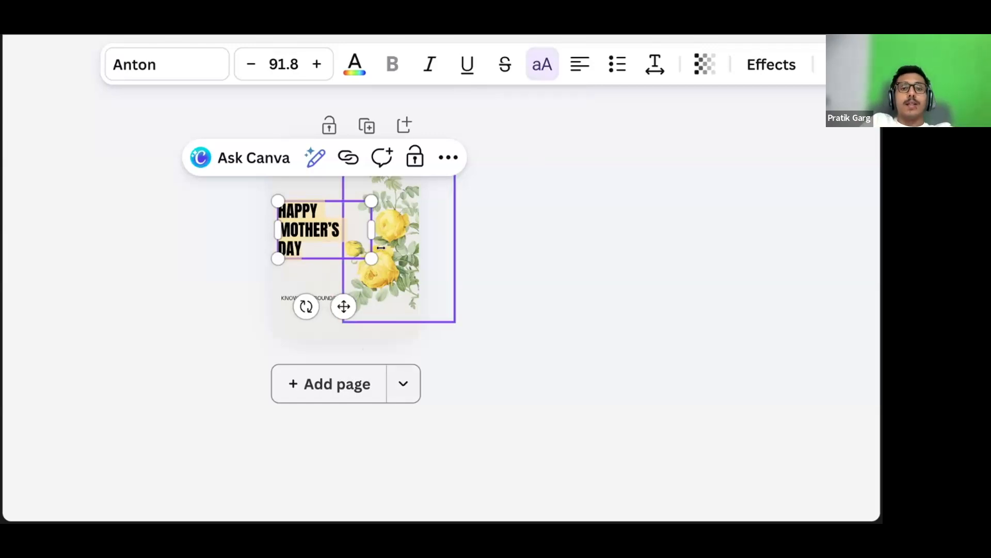
# - Enlarge the uppercase heading to font size 139 and adjust its position beside the yellow roses
pyautogui.moveTo(384, 266); pyautogui.dragTo(420, 296)
pyautogui.click(466, 271)
pyautogui.moveTo(307, 242); pyautogui.dragTo(310, 233)
pyautogui.press('Escape')
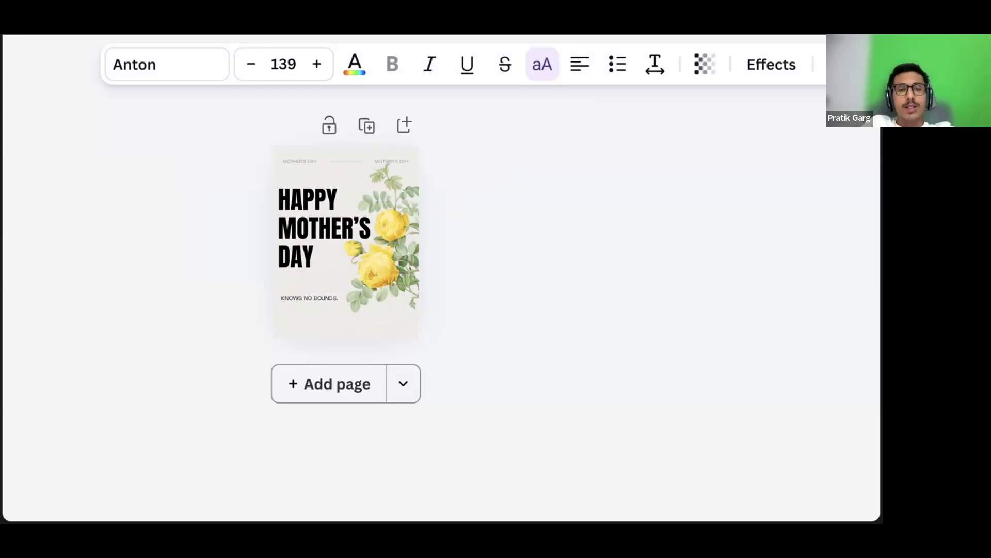
pyautogui.hotkey('ctrl', 'z')
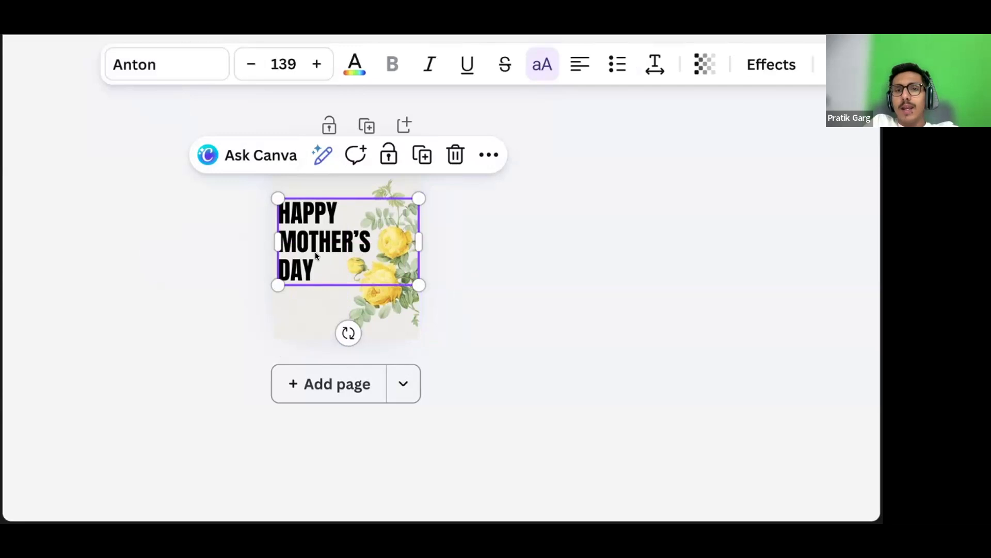
# - Try the pale yellow photo colour on the heading and settle on the deeper golden yellow taken from the rose graphic
pyautogui.click(356, 76)
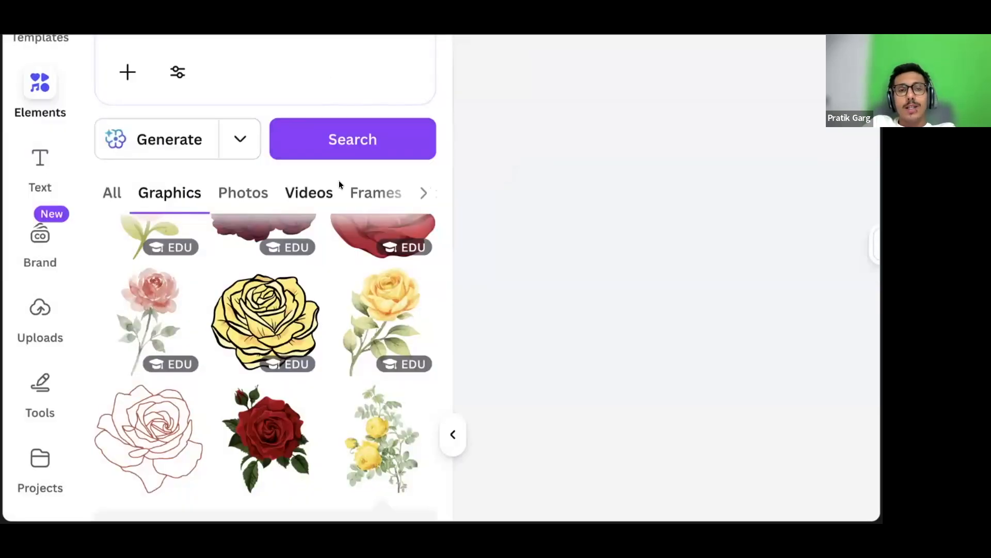
pyautogui.click(706, 53)
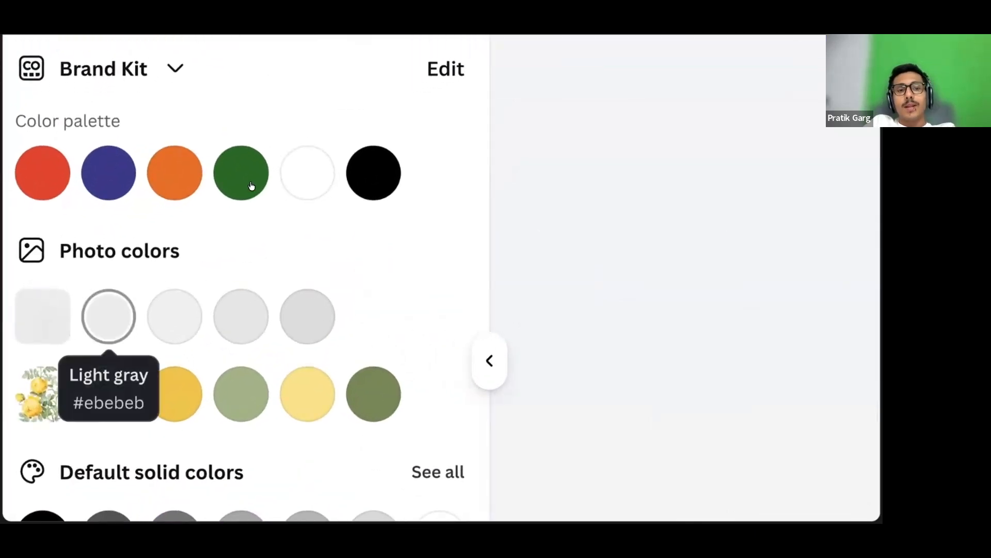
pyautogui.click(304, 384)
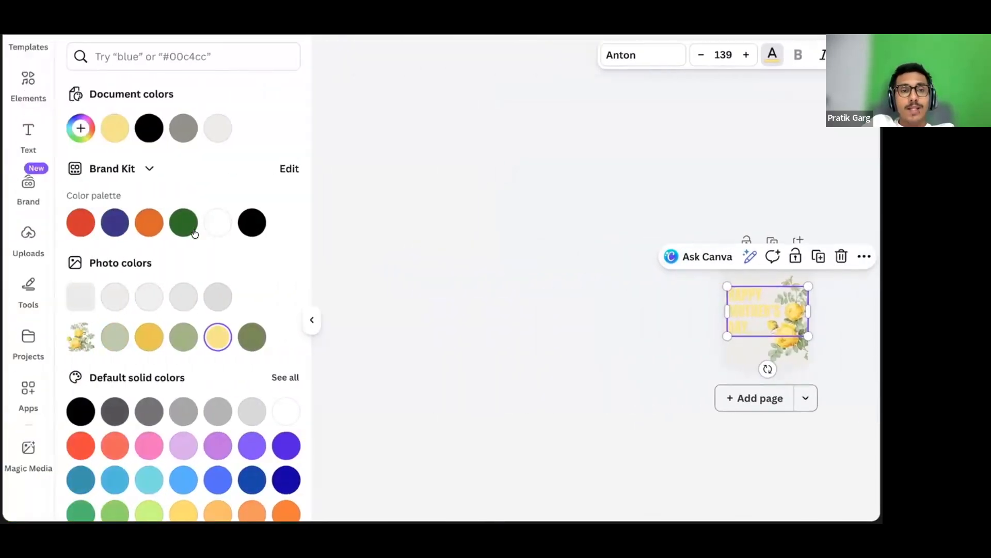
pyautogui.click(149, 337)
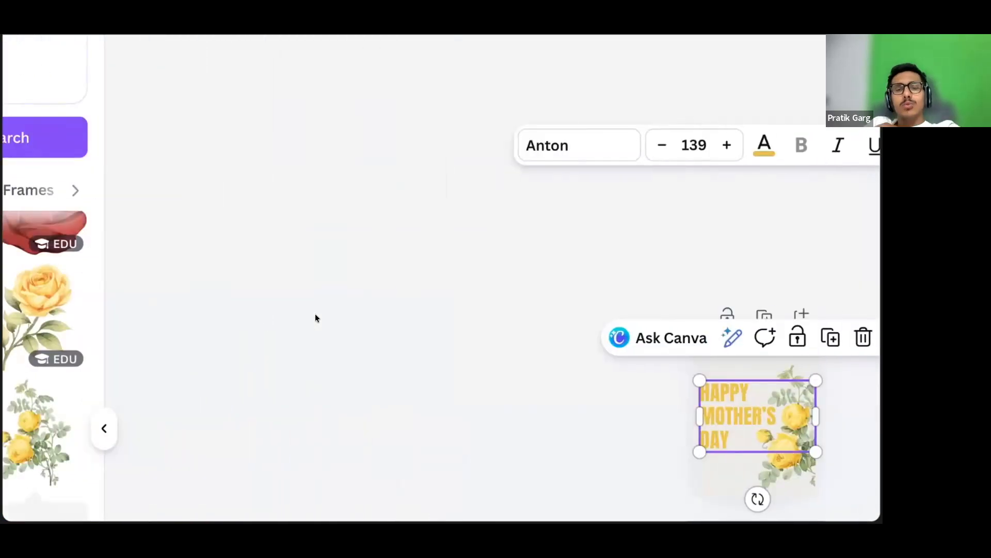
pyautogui.click(668, 276)
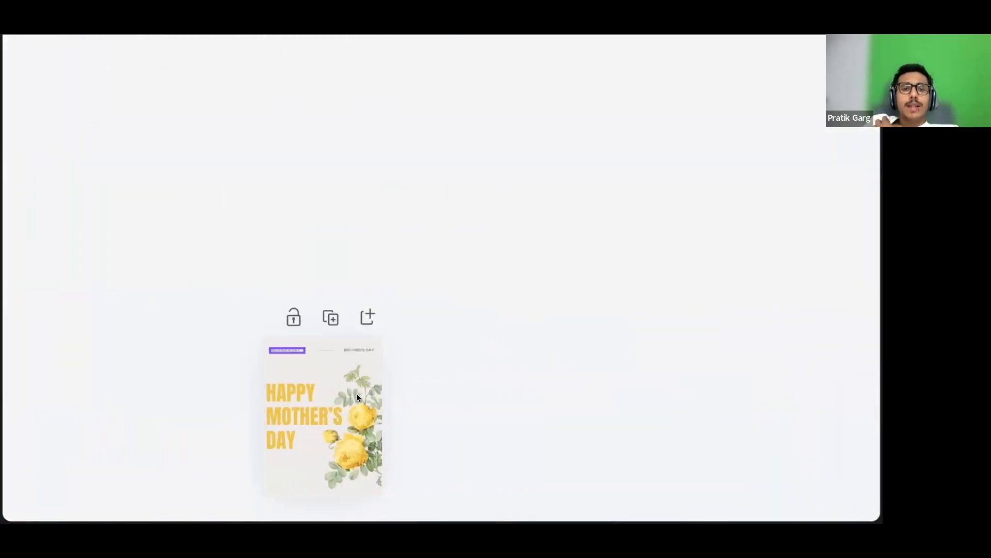
# - Apply the Drop shadow text effect to the golden yellow "HAPPY MOTHER'S DAY" heading
pyautogui.click(275, 398)
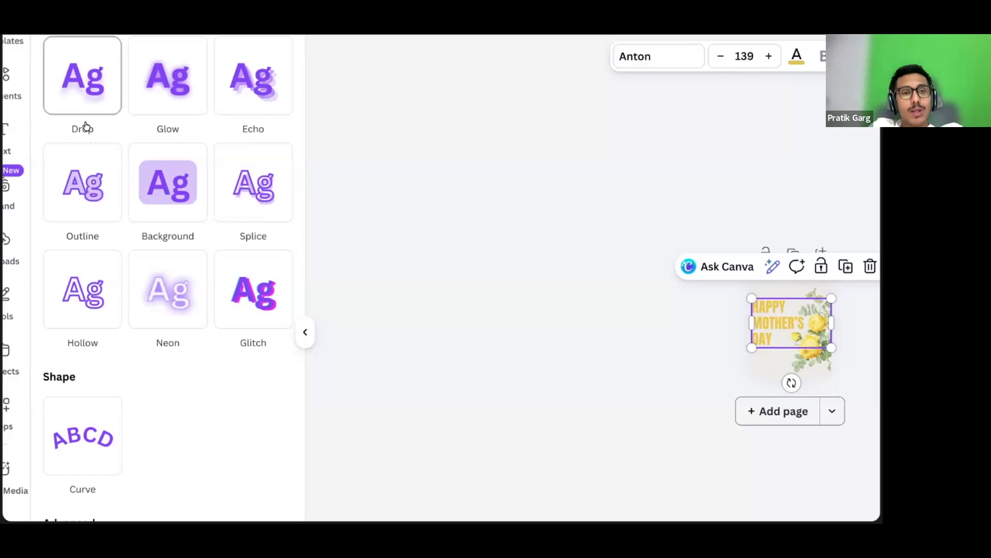
pyautogui.click(100, 164)
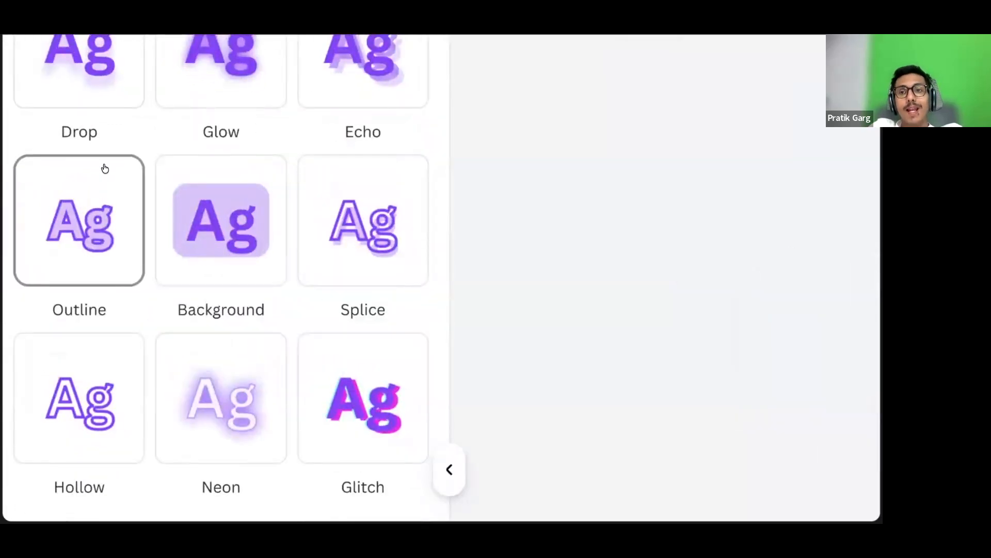
pyautogui.click(97, 130)
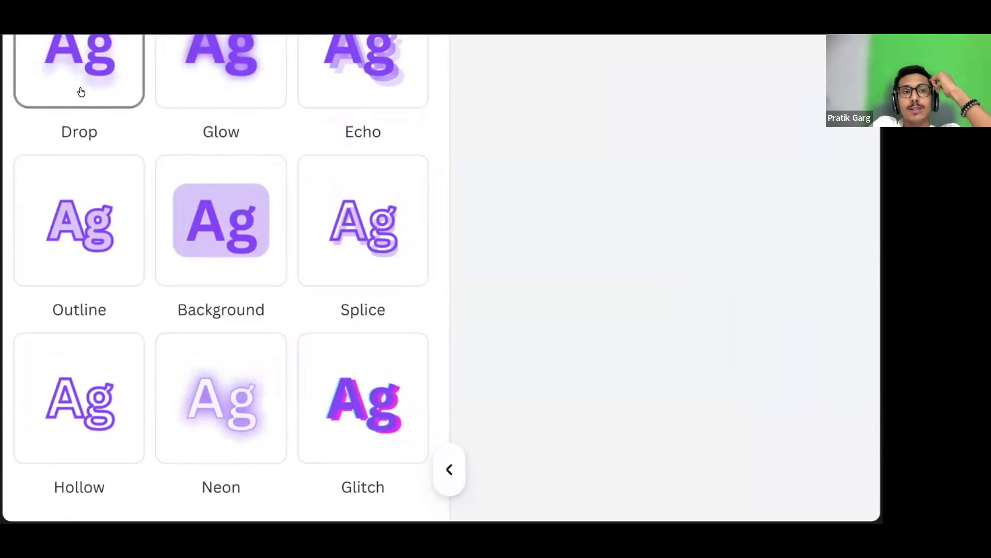
pyautogui.click(81, 92)
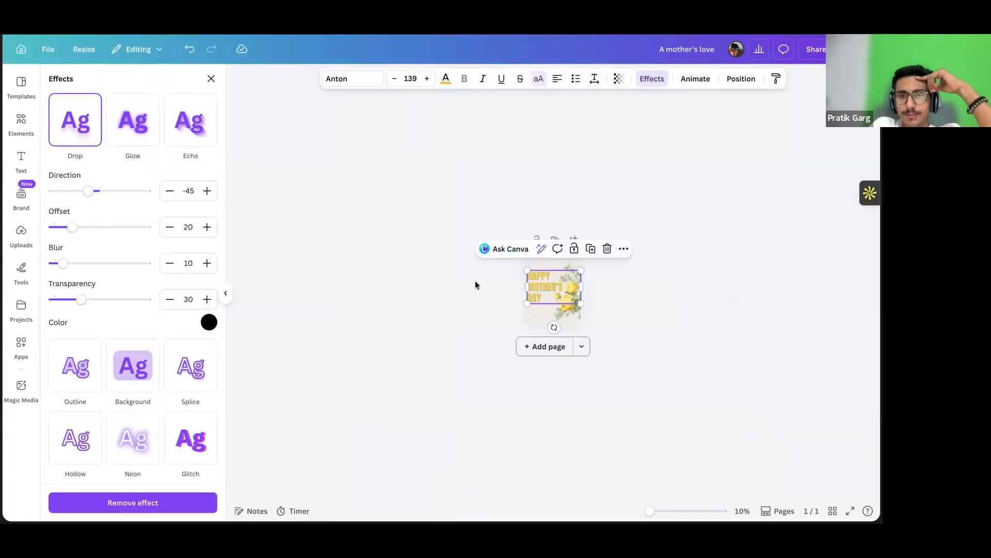
# - Set the heading's drop shadow to blur 12, offset 37 and transparency 27
pyautogui.scroll(5, 514, 287)
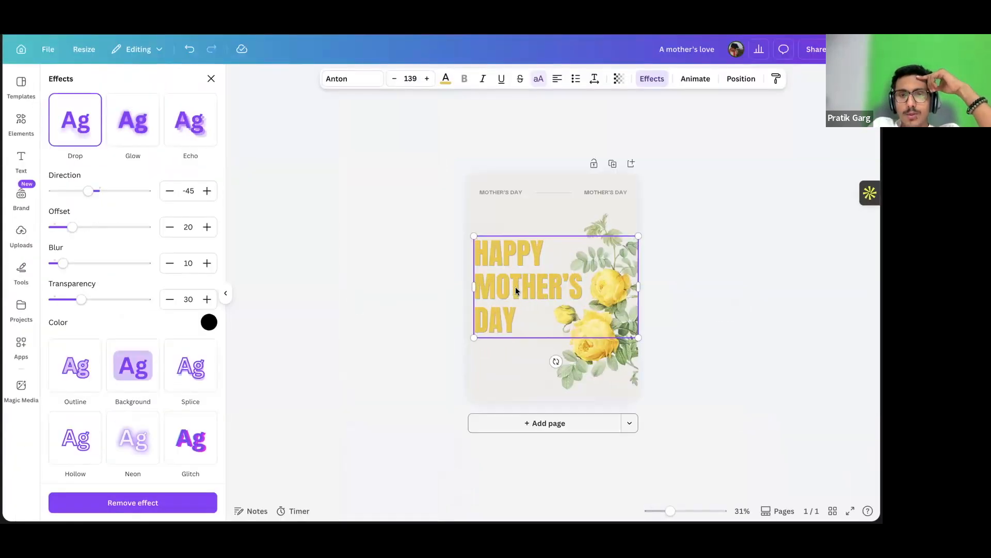
pyautogui.scroll(4, 515, 287)
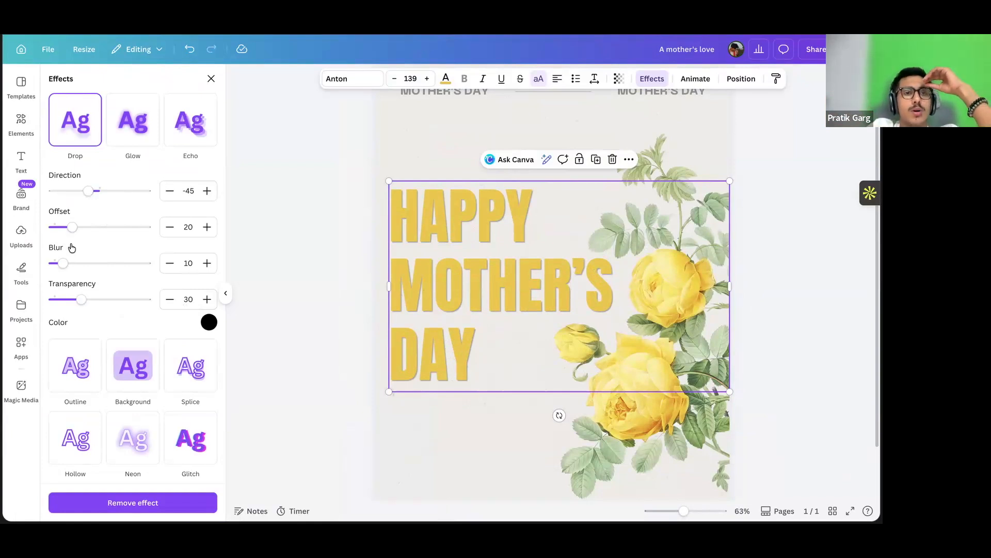
pyautogui.moveTo(64, 263)
pyautogui.mouseDown()
pyautogui.moveTo(84, 264)
pyautogui.moveTo(64, 264)
pyautogui.mouseUp()
pyautogui.moveTo(72, 227); pyautogui.dragTo(88, 228)
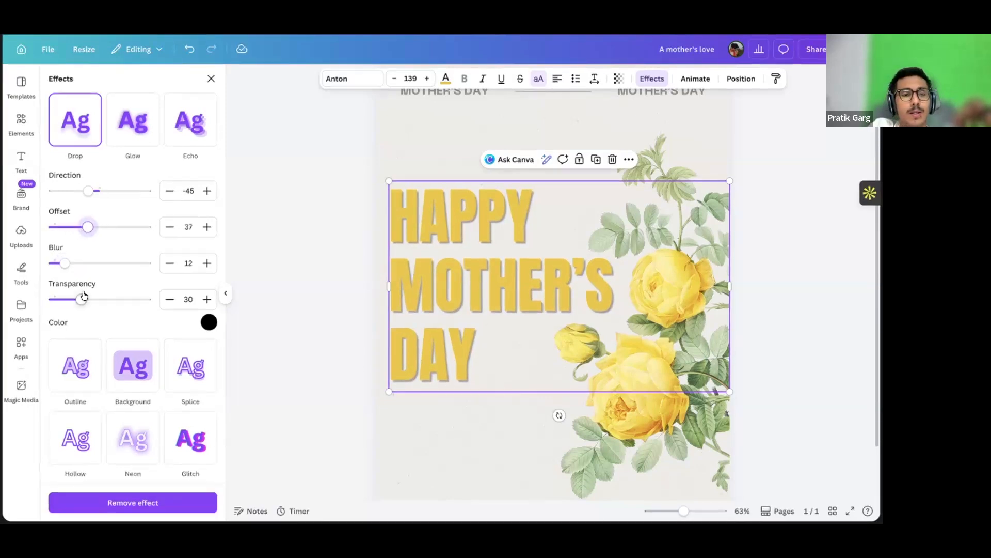
pyautogui.moveTo(81, 298)
pyautogui.mouseDown()
pyautogui.moveTo(69, 295)
pyautogui.moveTo(78, 298)
pyautogui.mouseUp()
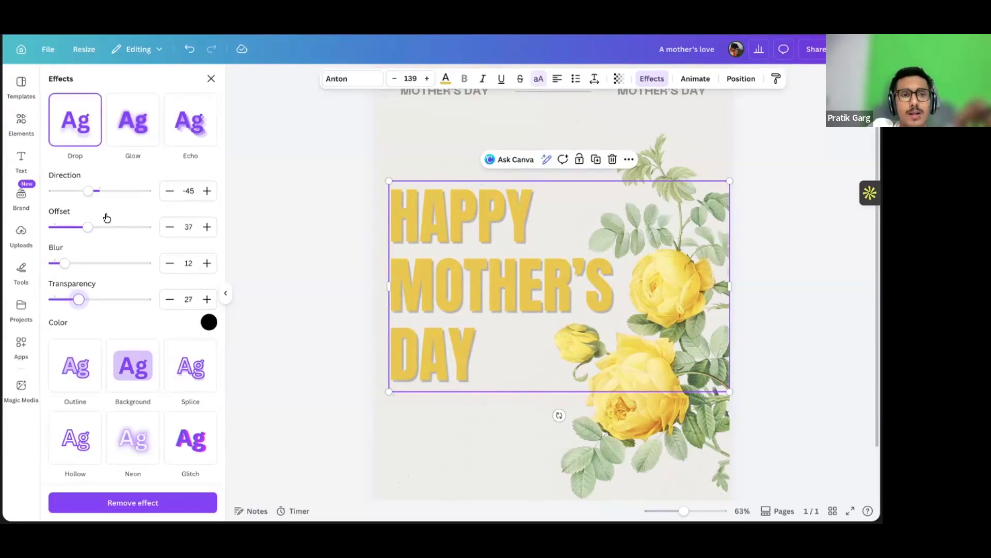
# - Set the drop shadow's direction to 9 and its offset to 20, and close the effect settings
pyautogui.moveTo(88, 191); pyautogui.dragTo(102, 190)
pyautogui.moveTo(85, 228); pyautogui.dragTo(69, 228)
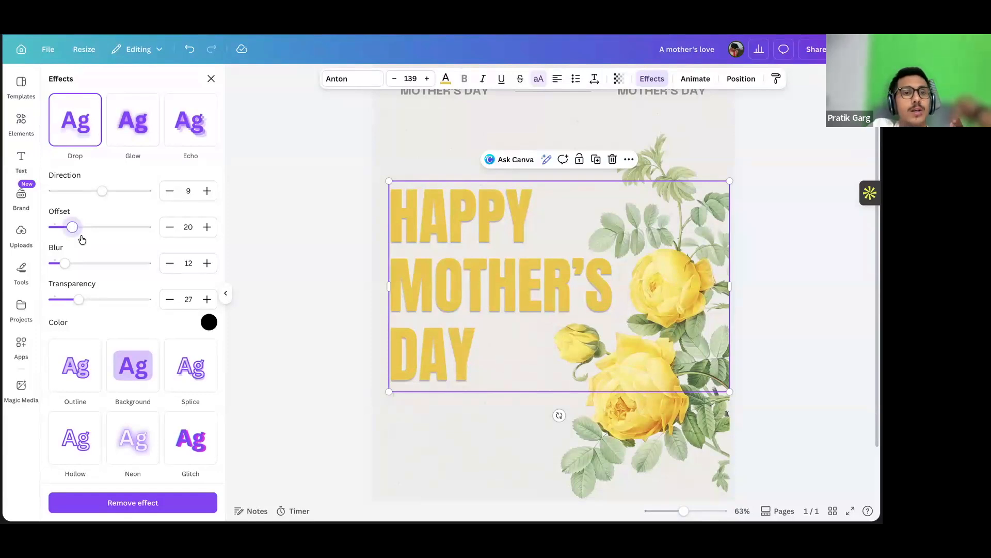
pyautogui.scroll(-3, 348, 240)
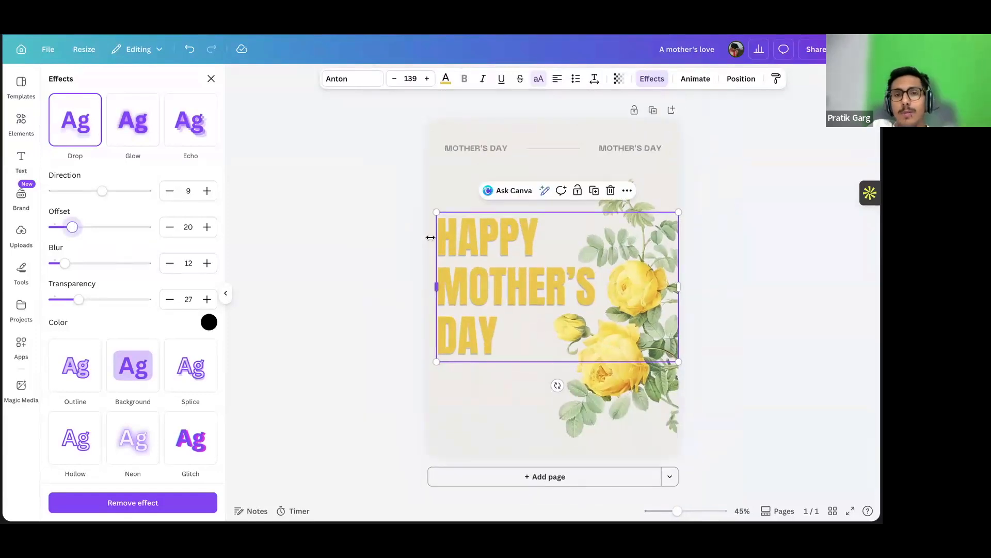
pyautogui.press('Escape')
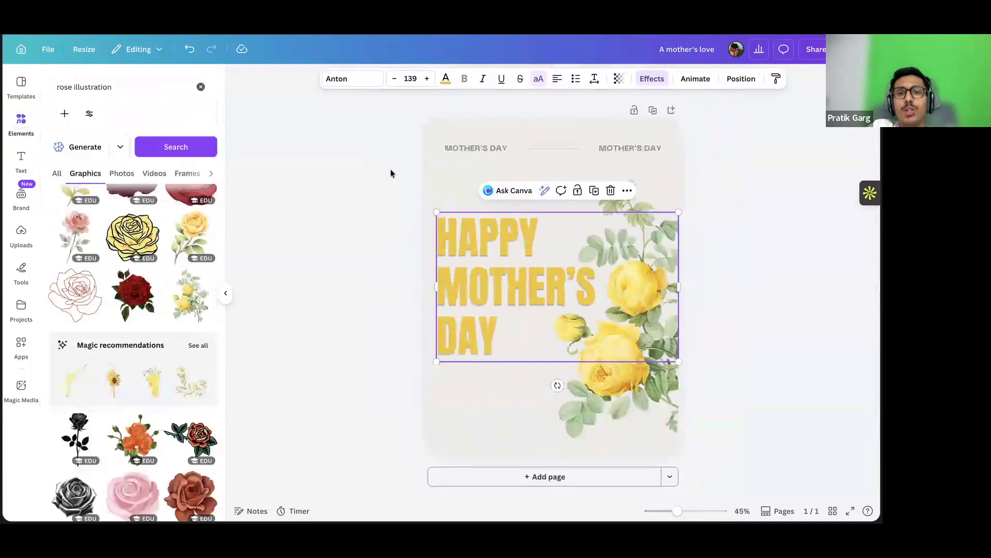